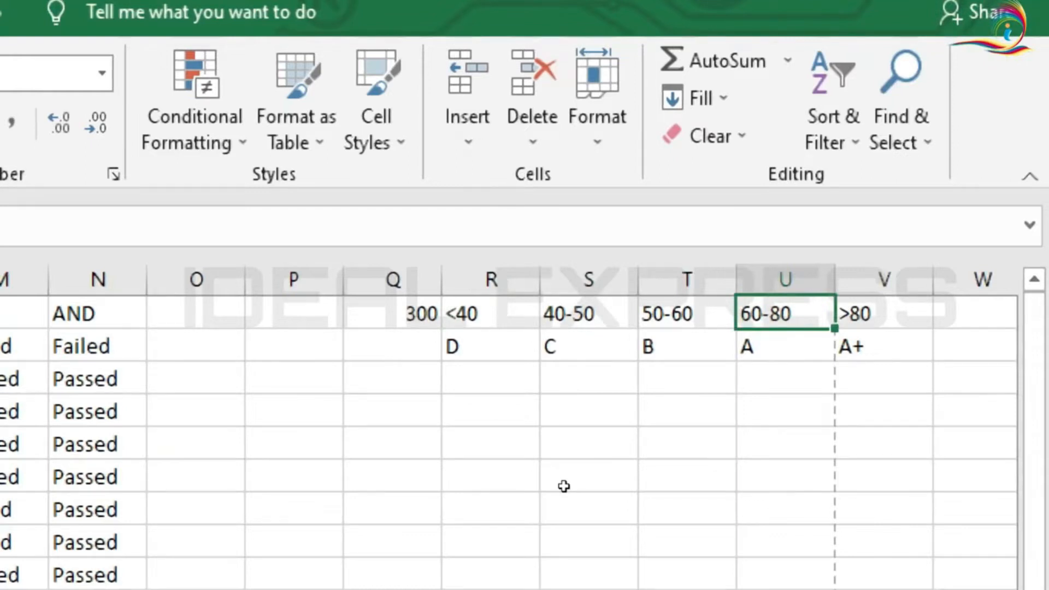
Examine how far the marks data extends, from the grade-range columns down past the last record and across to the Roll No column.
key("Down")
key("Down")
key("Down")
key("Down")
key("Down")
key("Down")
key("Down")
key("Down")
key("Down")
key("Down")
key("Down")
key("Down")
key("Down")
key("Down")
key("Down")
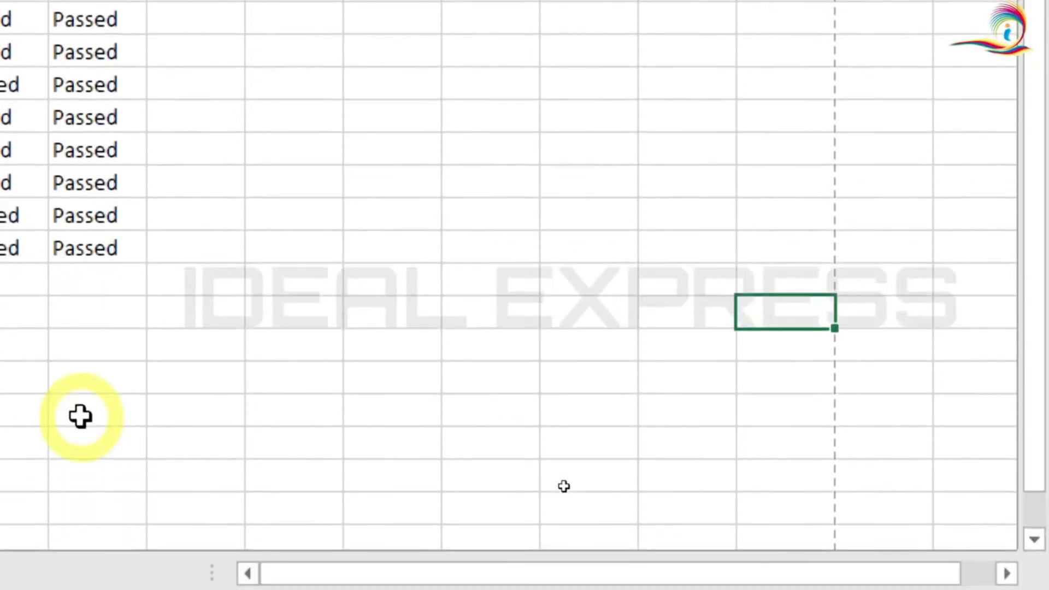
key("Left")
key("Left")
key("Left")
key("Left")
key("Left")
key("Left")
key("Left")
key("Left")
key("Left")
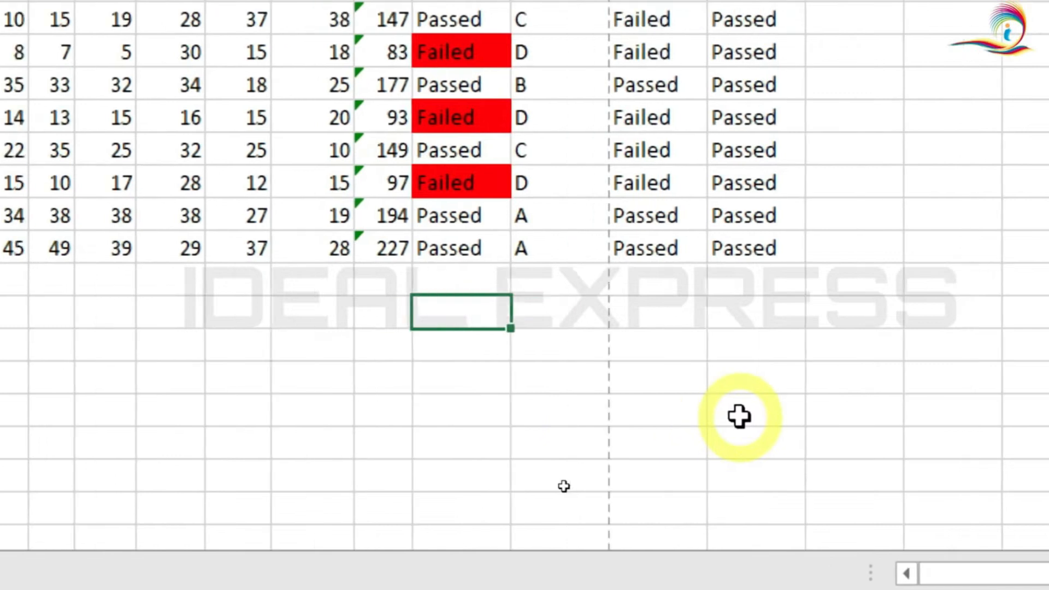
key("Left")
key("Left")
key("Left")
key("Left")
key("Left")
key("Left")
key("Left")
key("Left")
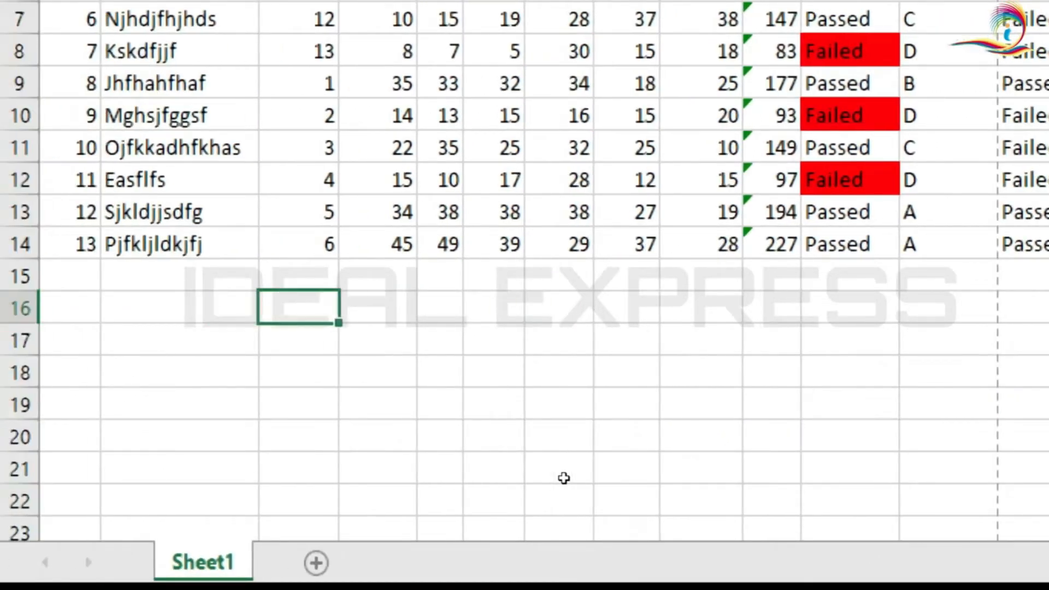
Inspect the empty rows below the marks data down to the dashed horizontal page break under row 47.
key("Down")
key("Down")
key("Down")
key("Down")
key("Down")
key("Down")
key("Down")
key("Down")
key("Down")
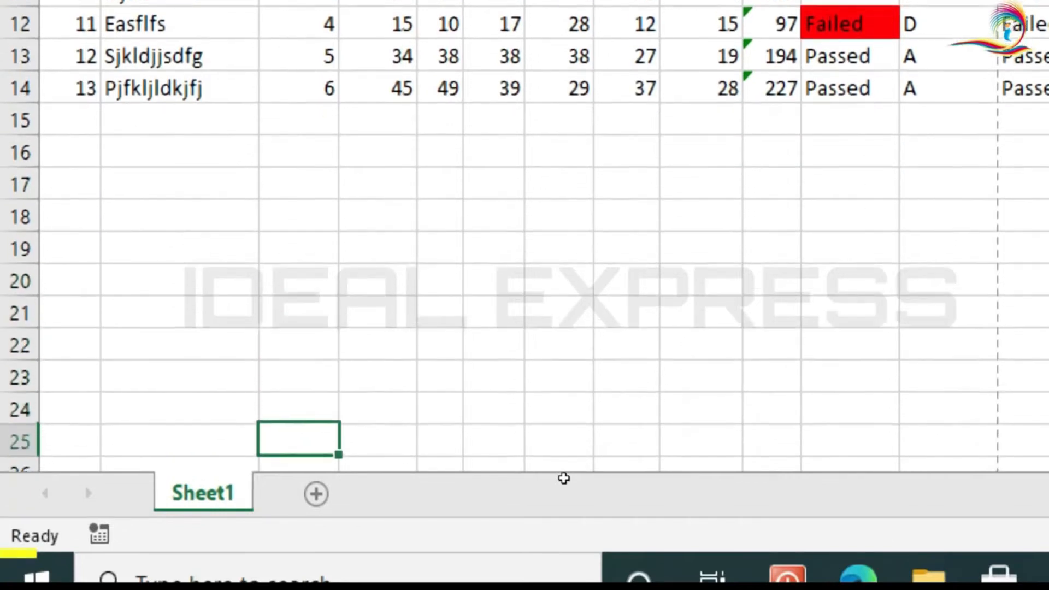
key("Down")
key("Down")
key("Down")
key("Down")
key("Down")
key("Down")
key("Down")
key("Down")
key("Down")
key("Down")
key("Down")
key("Down")
key("Down")
key("Down")
key("Down")
key("Down")
key("Down")
key("Down")
key("Down")
key("Down")
key("Down")
key("Down")
key("Down")
key("Up")
key("Up")
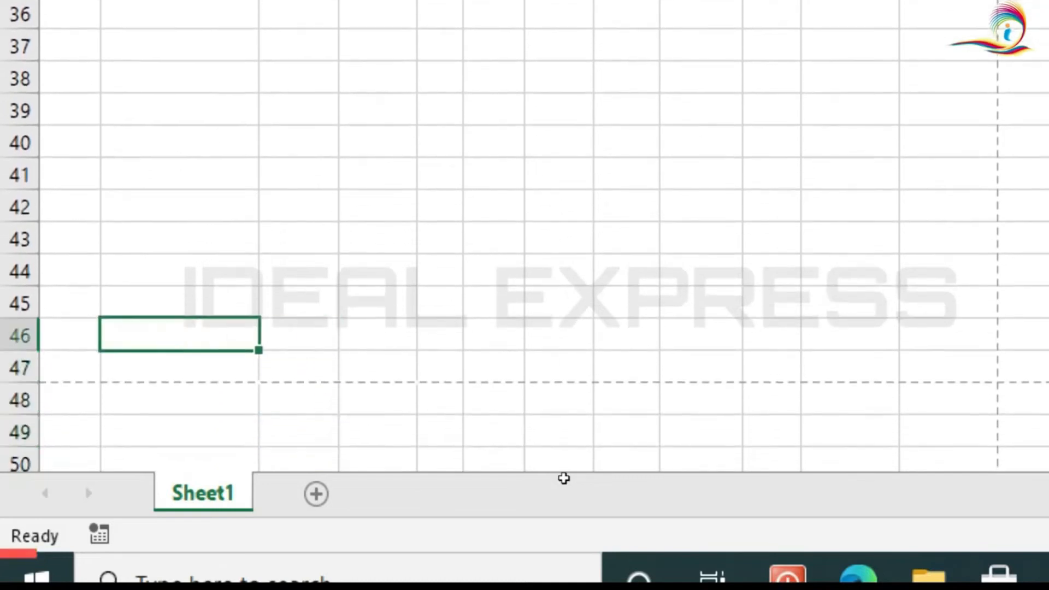
key("Down")
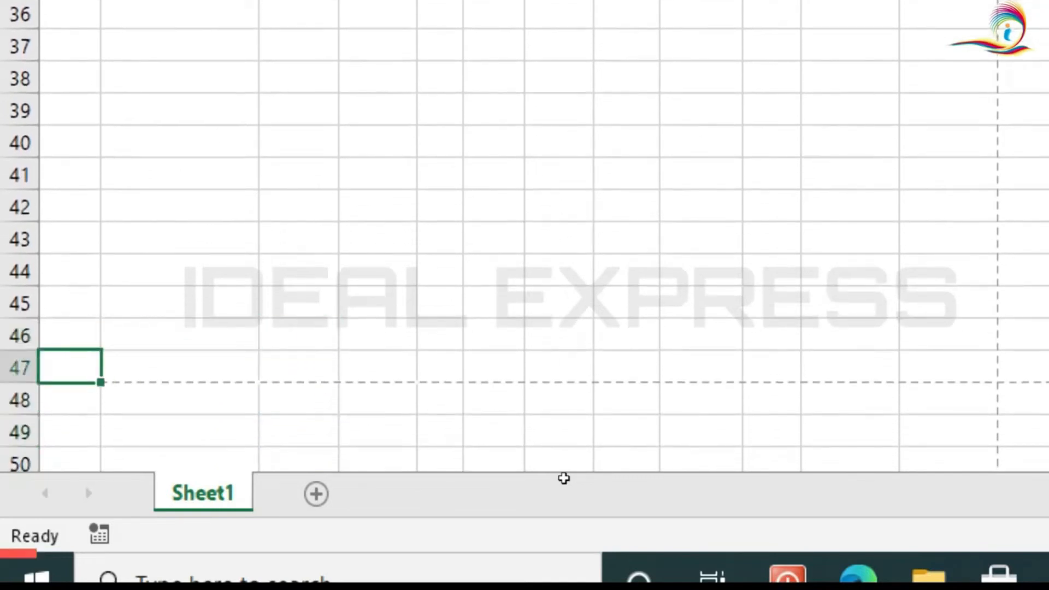
Trace the page boundary along row 47 from column A to the vertical page break after column L and back.
key("Right")
key("Right")
key("Right")
key("Right")
key("Right")
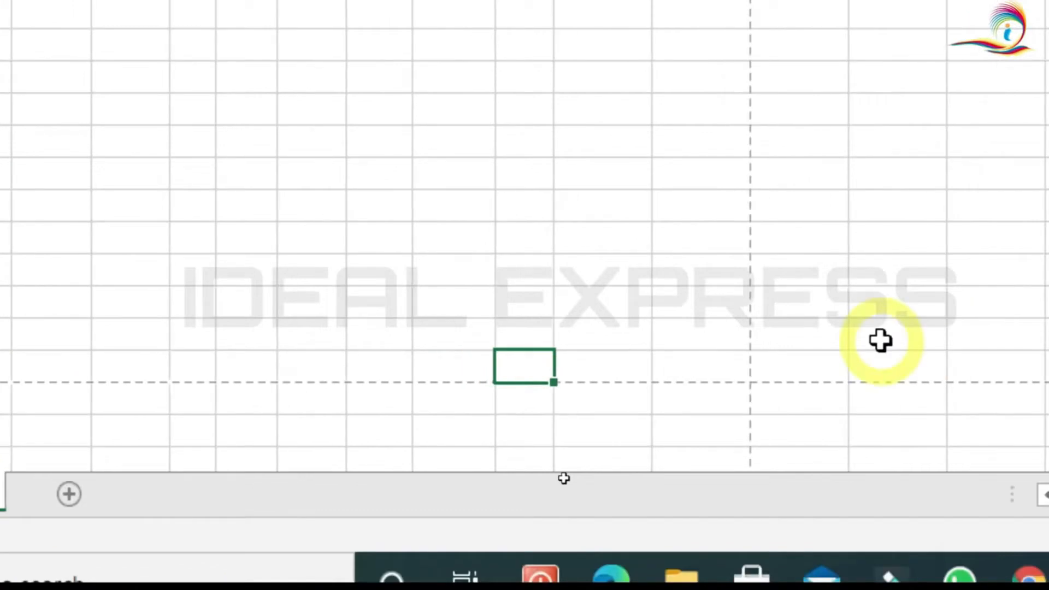
key("Right")
key("Right")
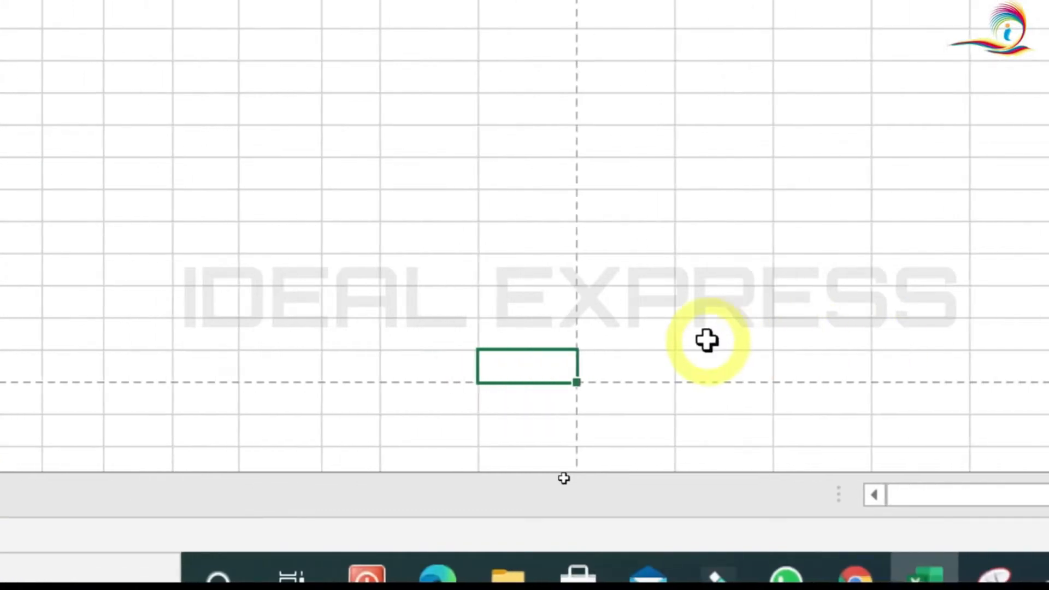
key("Left")
key("Left")
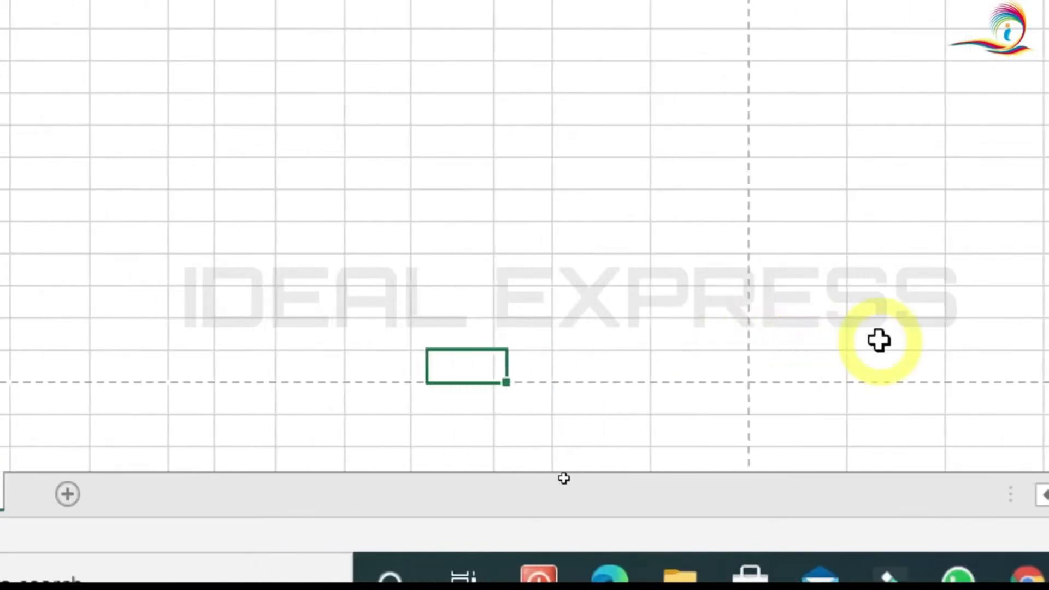
key("Left")
key("Left")
key("Left")
key("Left")
key("Left")
key("Left")
key("Left")
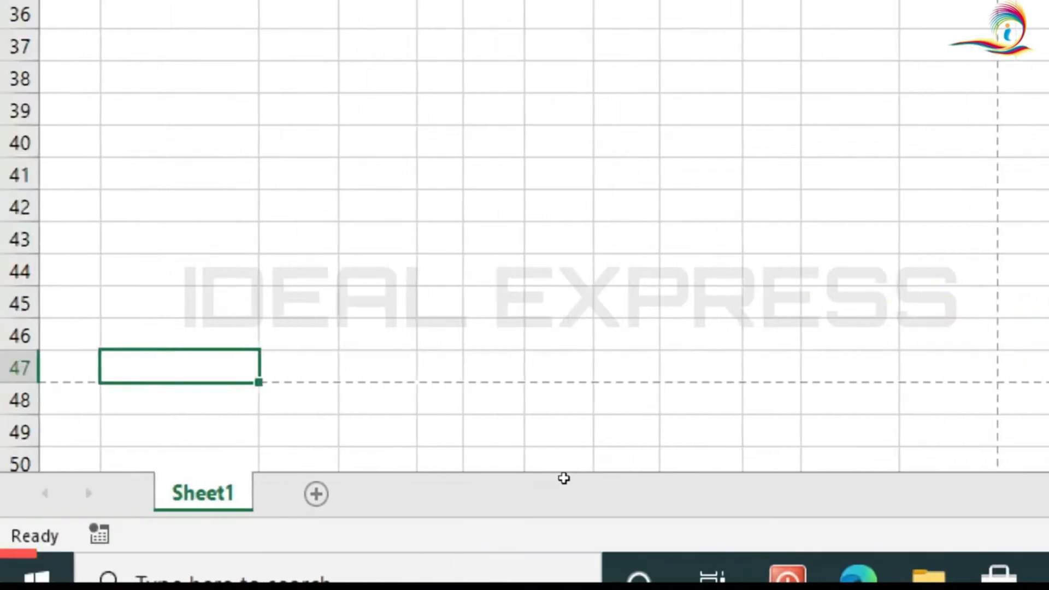
key("Left")
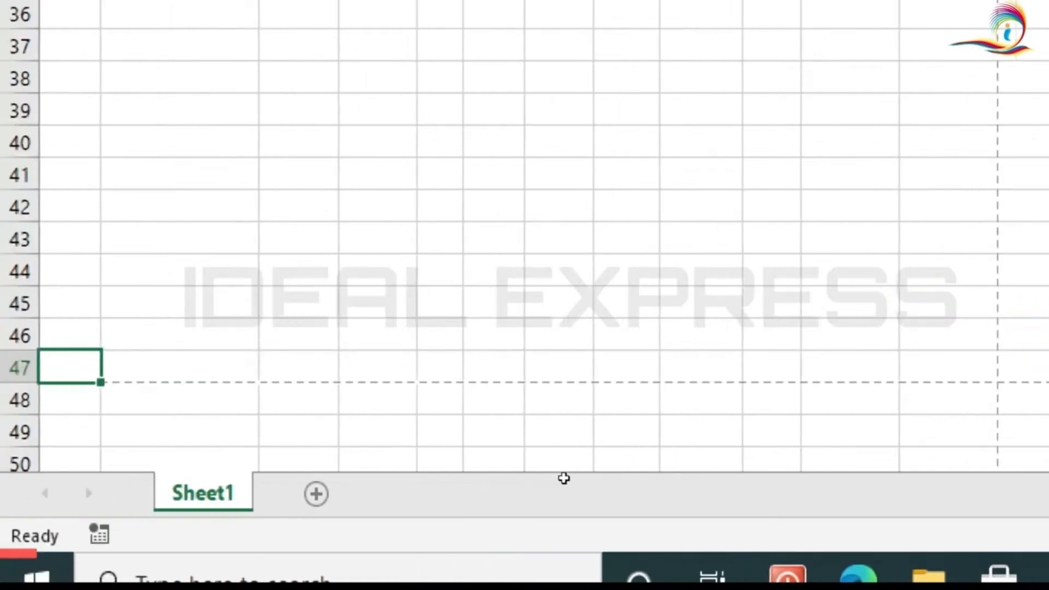
Examine the rows beyond the horizontal page break below row 47 and return above it.
key("Down")
key("Down")
key("Down")
key("Down")
key("Down")
key("Down")
key("Down")
key("Down")
key("Down")
key("Up")
key("Up")
key("Up")
key("Up")
key("Up")
key("Up")
key("Up")
key("Up")
key("Up")
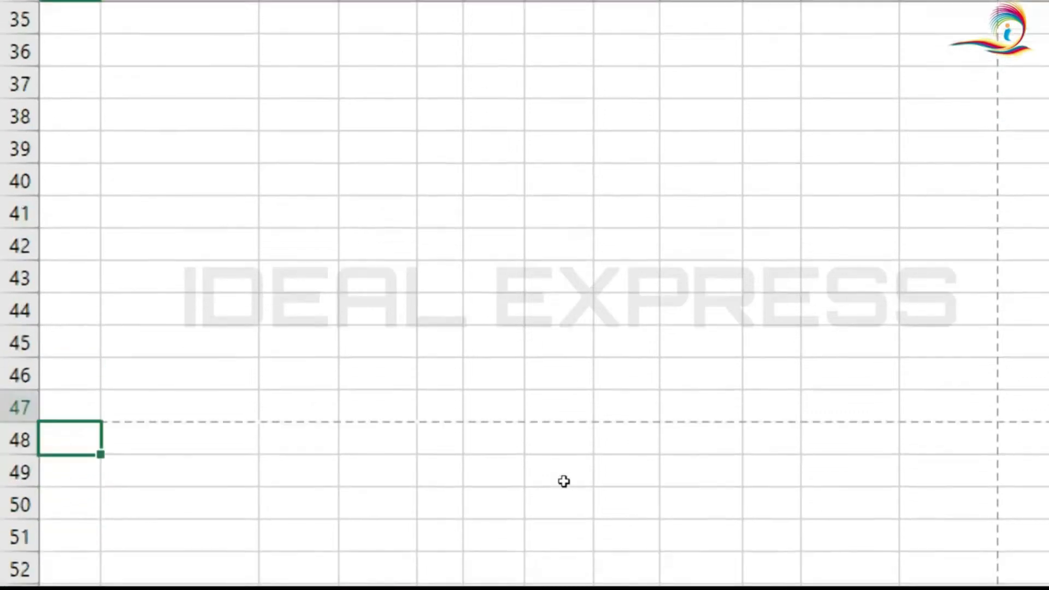
Examine the header row across the vertical page break after column L, through column P, and return to the Name column.
key("Page_Up")
key("Up")
key("Up")
key("Up")
key("Right")
key("Right")
key("Right")
key("Right")
key("Right")
key("Right")
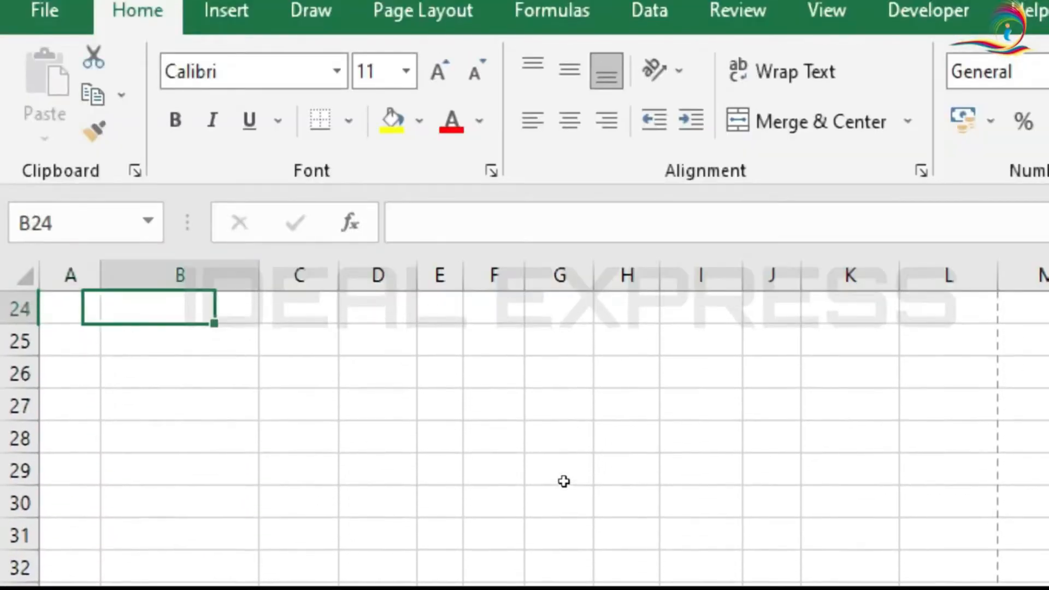
key("Right")
key("Right")
key("Right")
key("Right")
key("Right")
key("Right")
key("Right")
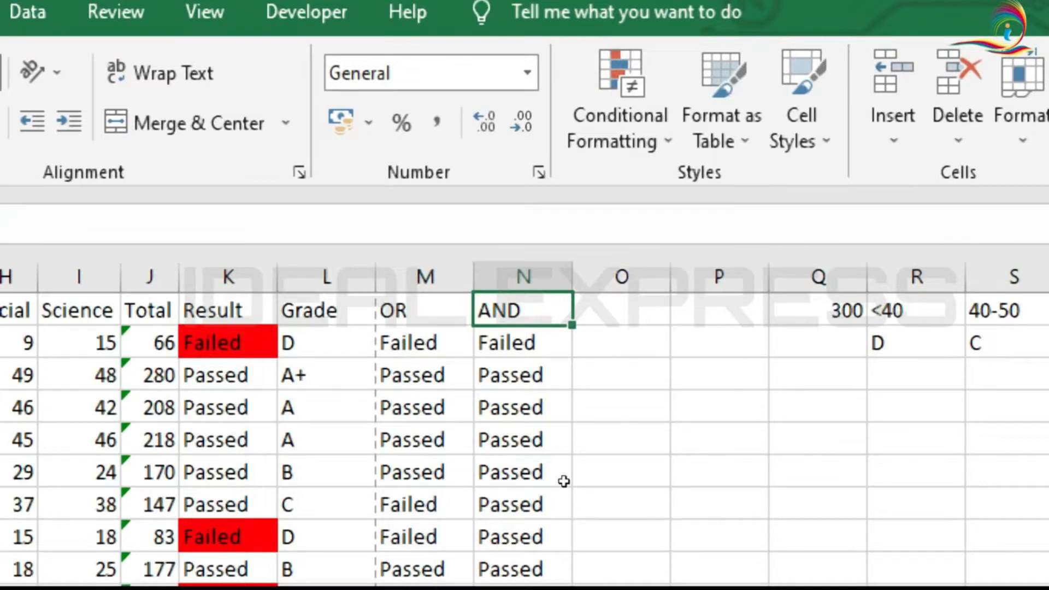
key("Right")
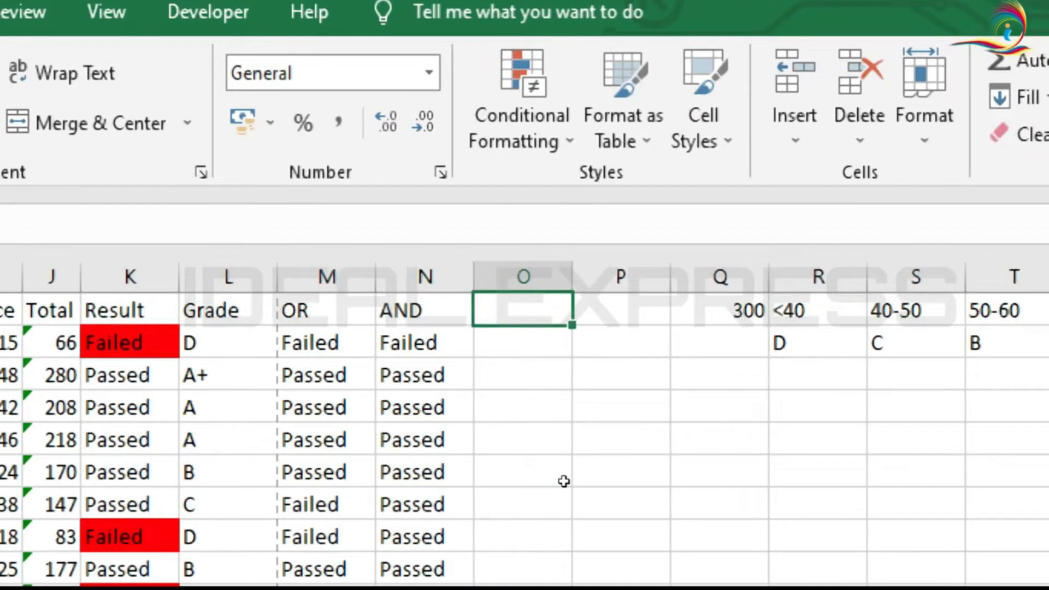
key("Right")
key("Left")
key("Left")
key("Left")
key("Right")
key("Right")
key("Right")
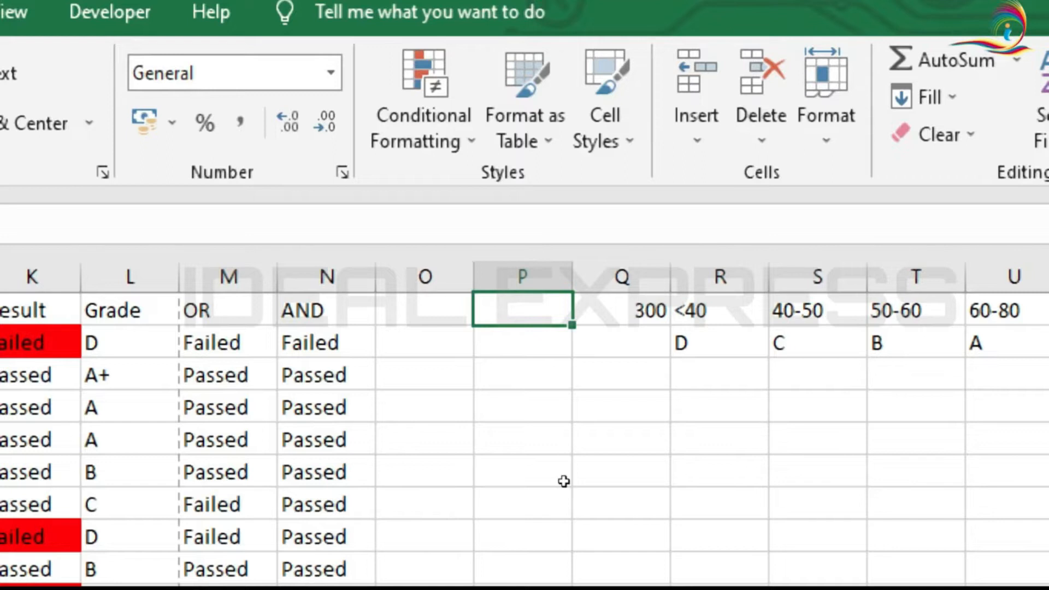
key("Left")
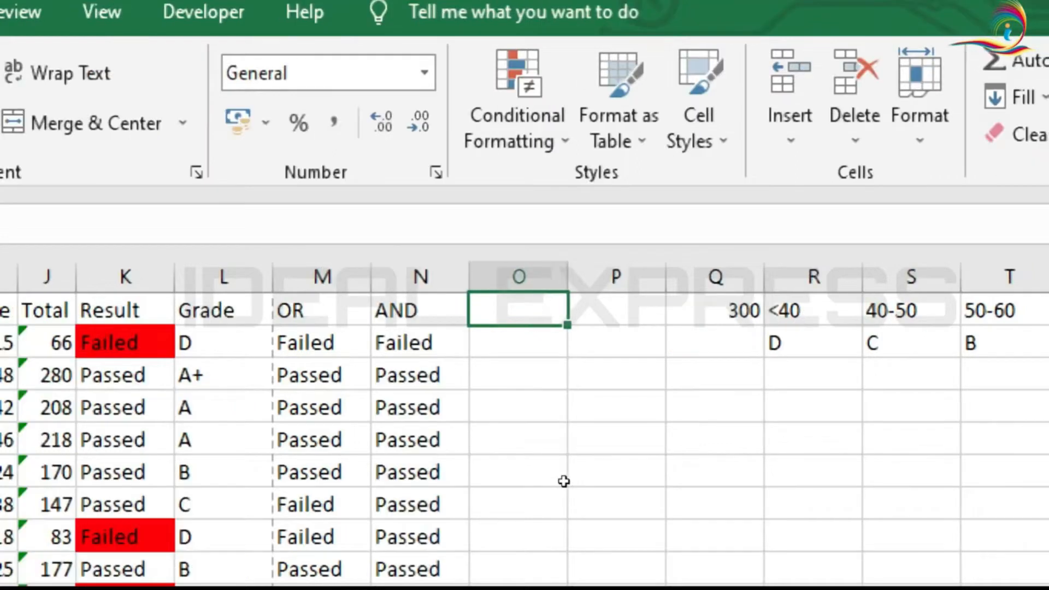
key("Left")
key("Left")
key("Left")
key("Left")
key("Left")
key("Left")
key("Left")
key("Left")
key("Left")
key("Left")
key("Left")
key("Left")
key("Left")
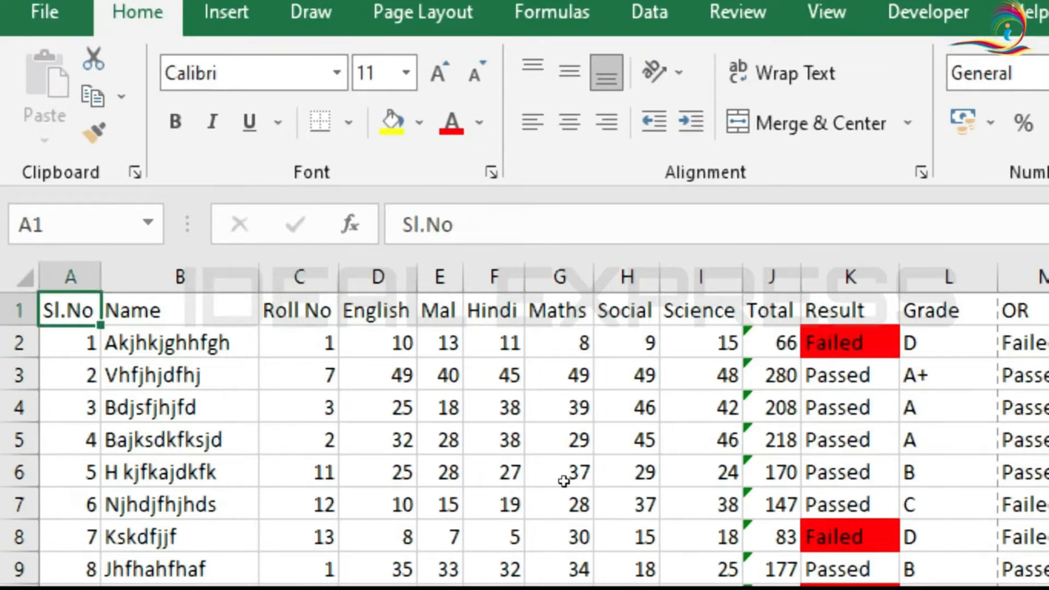
key("Right")
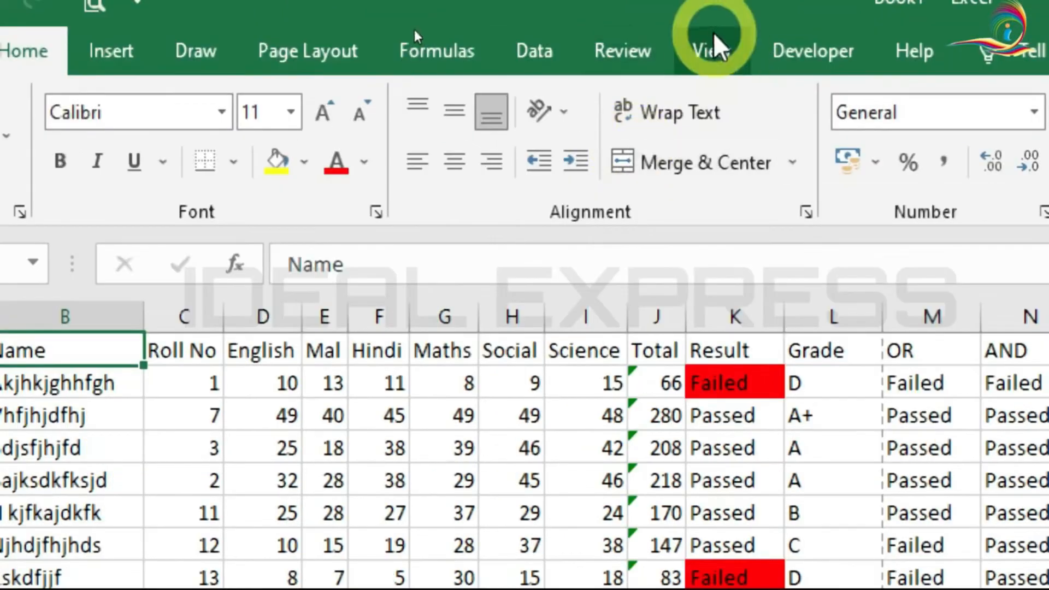
Show the worksheet in Page Break Preview and inspect how the data is divided into pages.
left_click(710, 52)
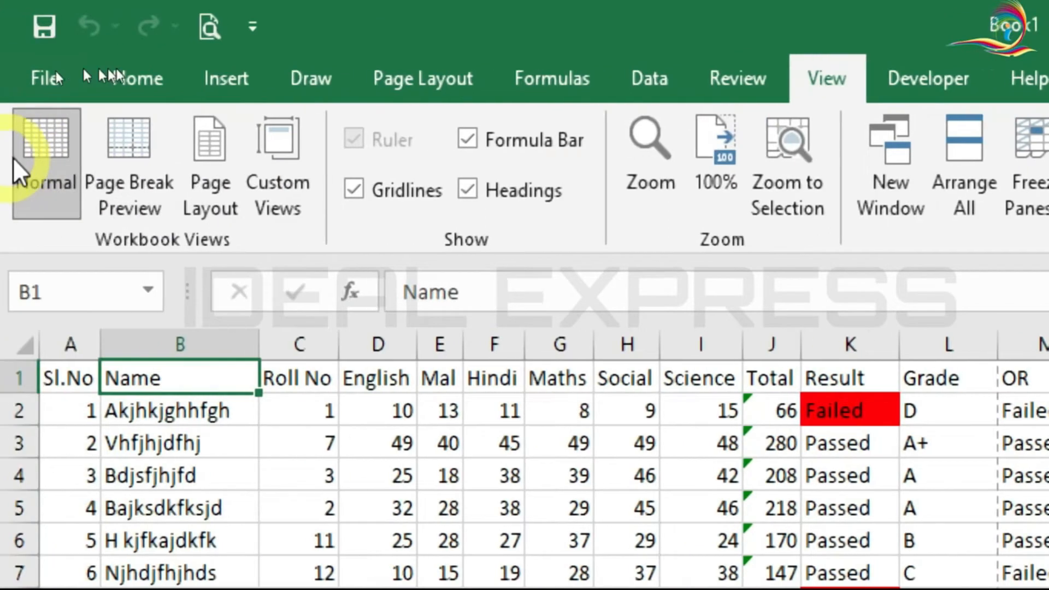
left_click(130, 138)
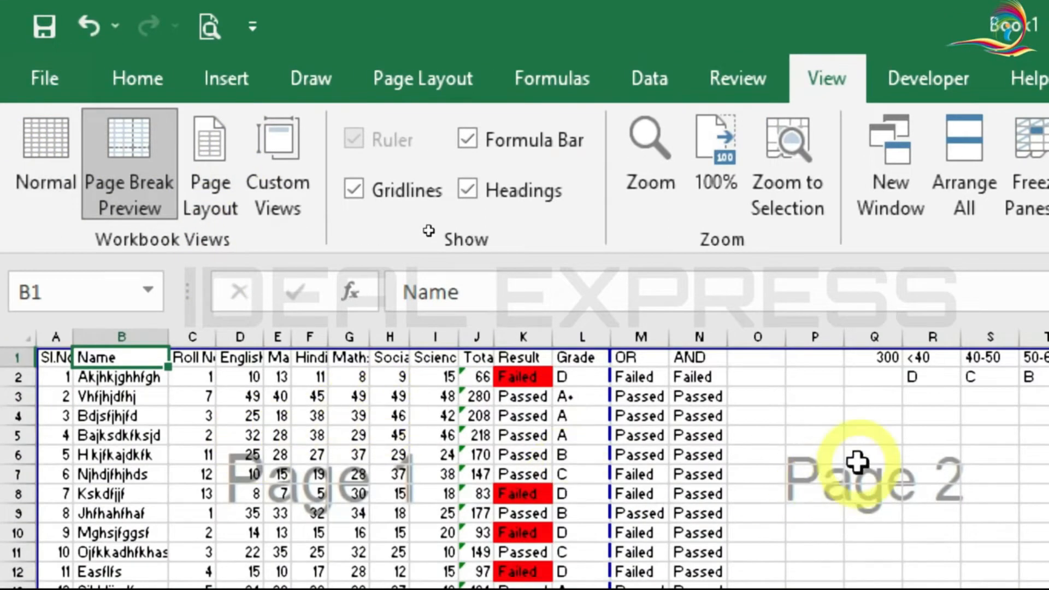
scroll(857, 461, "down", 2)
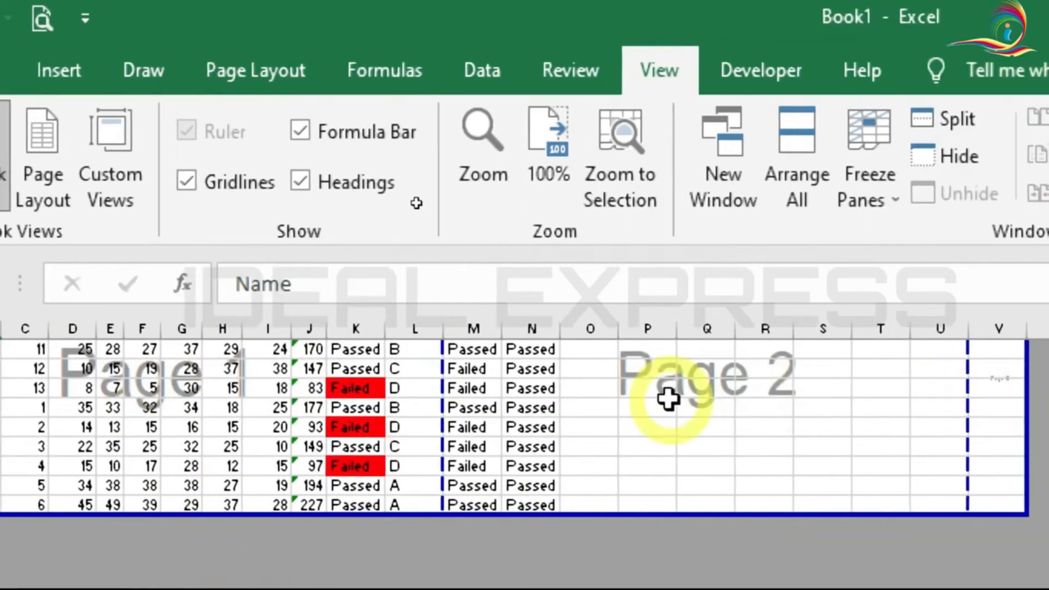
scroll(85, 446, "down", 2)
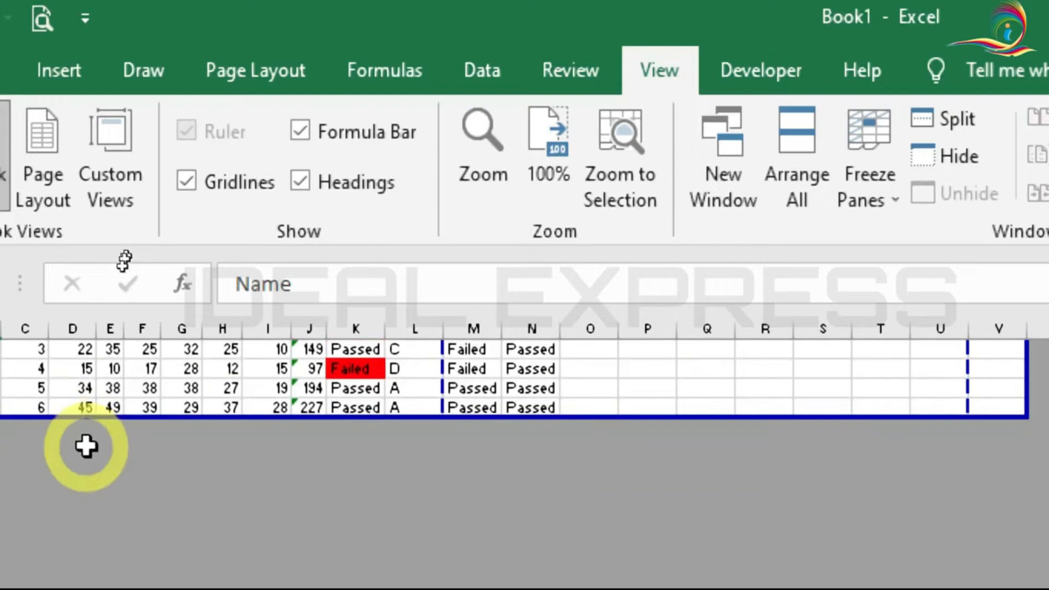
scroll(383, 503, "up", 1)
scroll(380, 498, "up", 3)
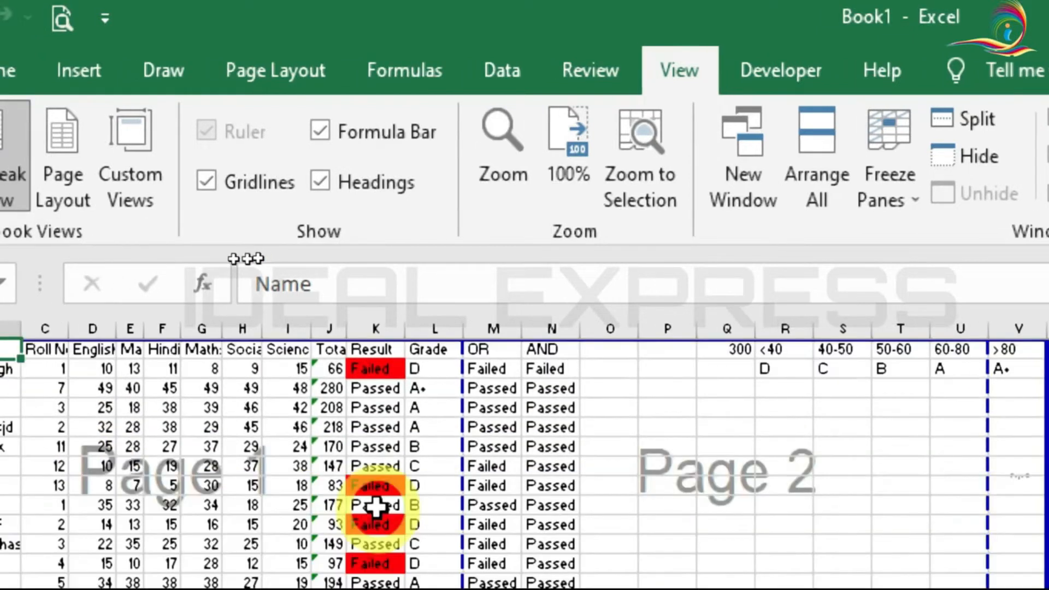
scroll(235, 487, "down", 1)
scroll(231, 496, "down", 3)
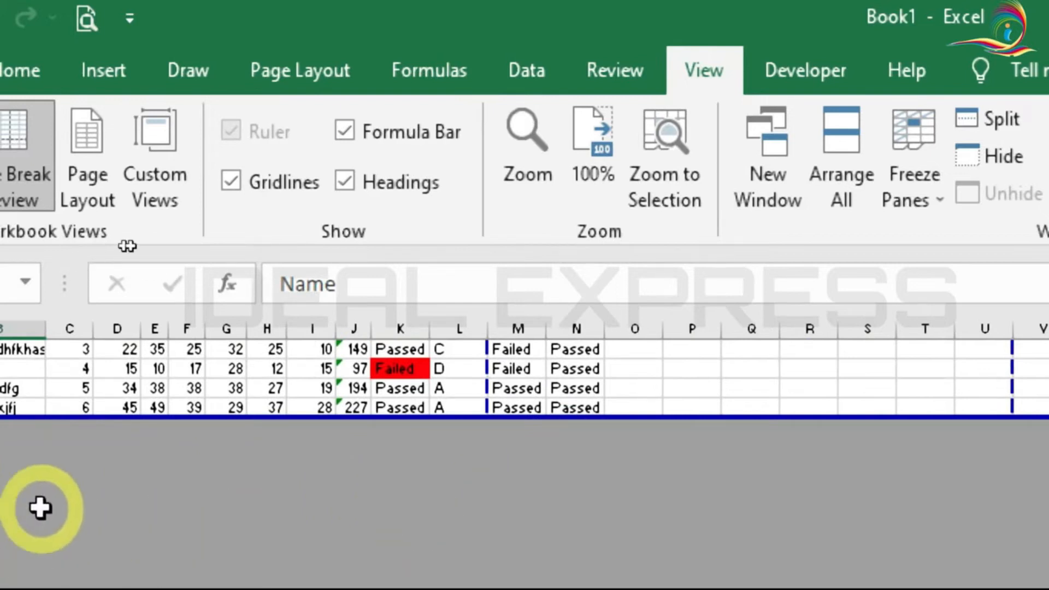
scroll(869, 536, "up", 3)
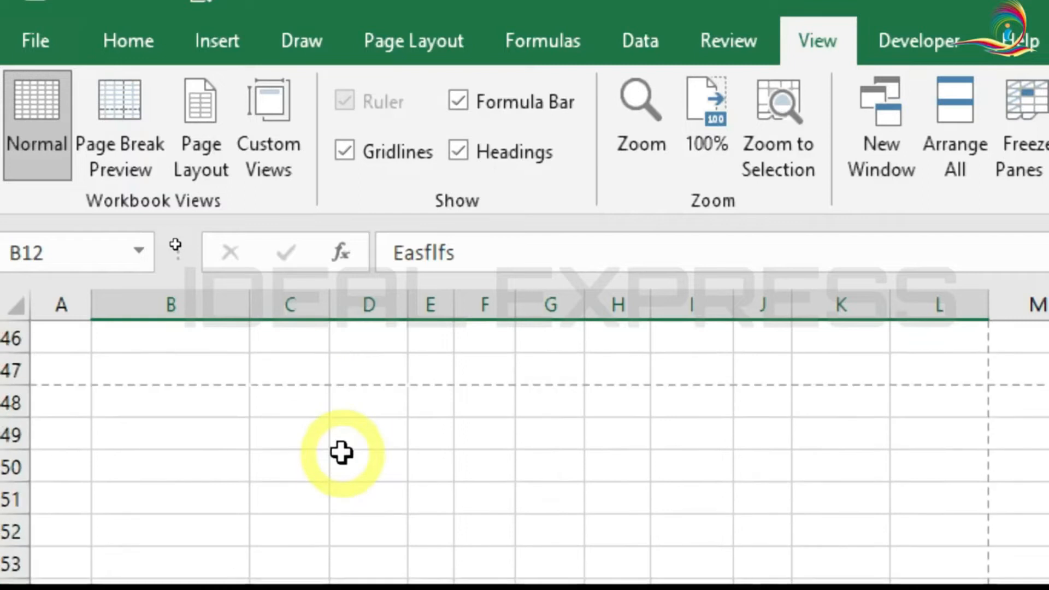
Paste the copied range B12:L14 at cell B48, just below the horizontal page break.
scroll(342, 452, "up", 2)
scroll(82, 541, "down", 2)
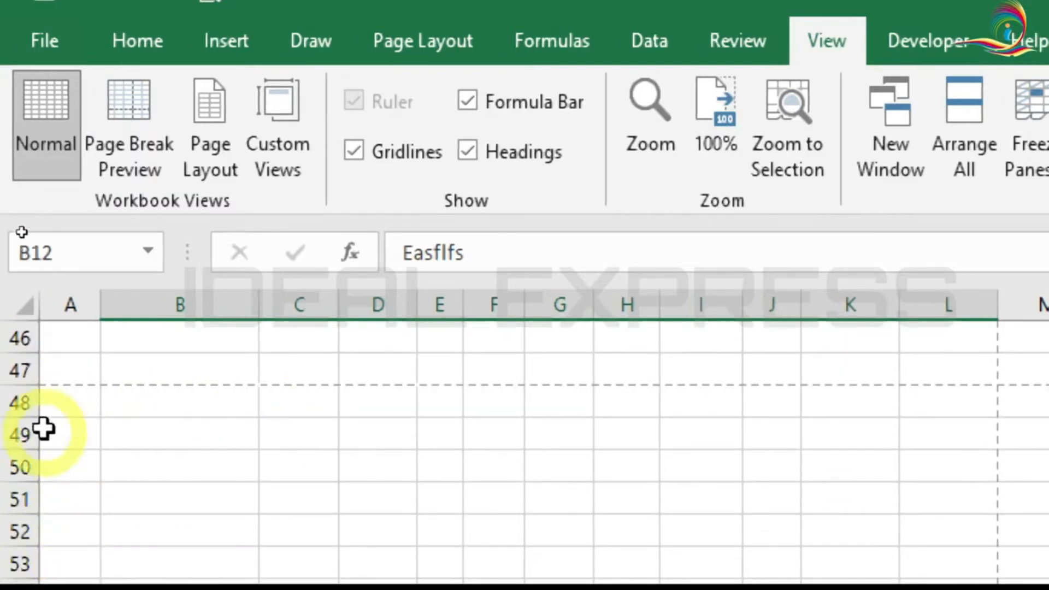
left_click(63, 411)
key("Right")
key("ctrl+v")
Switch the worksheet back to Page Break Preview with the added rows in place.
scroll(704, 502, "up", 13)
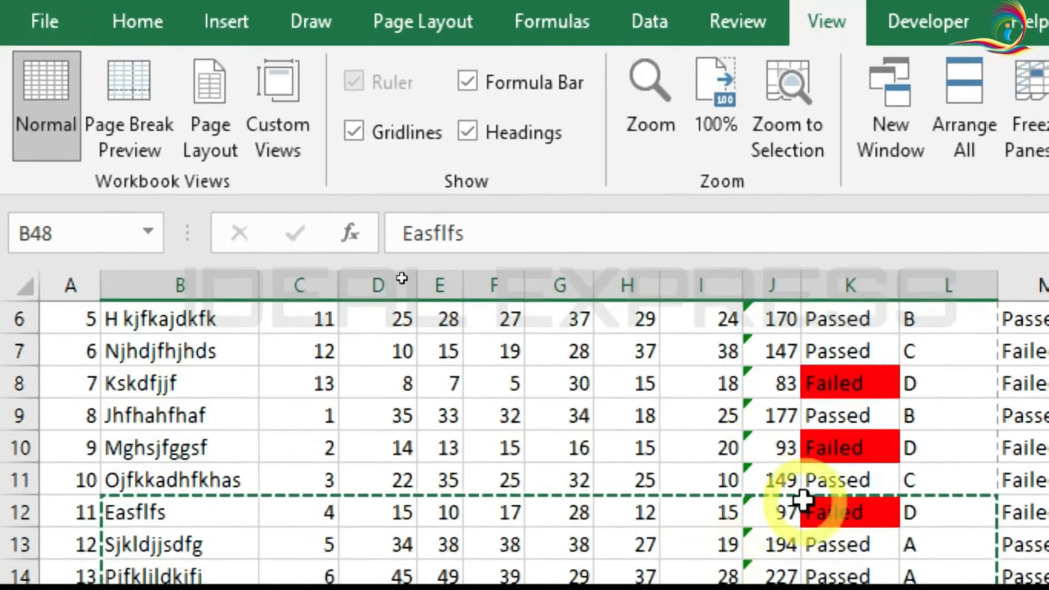
key("Right")
key("Right")
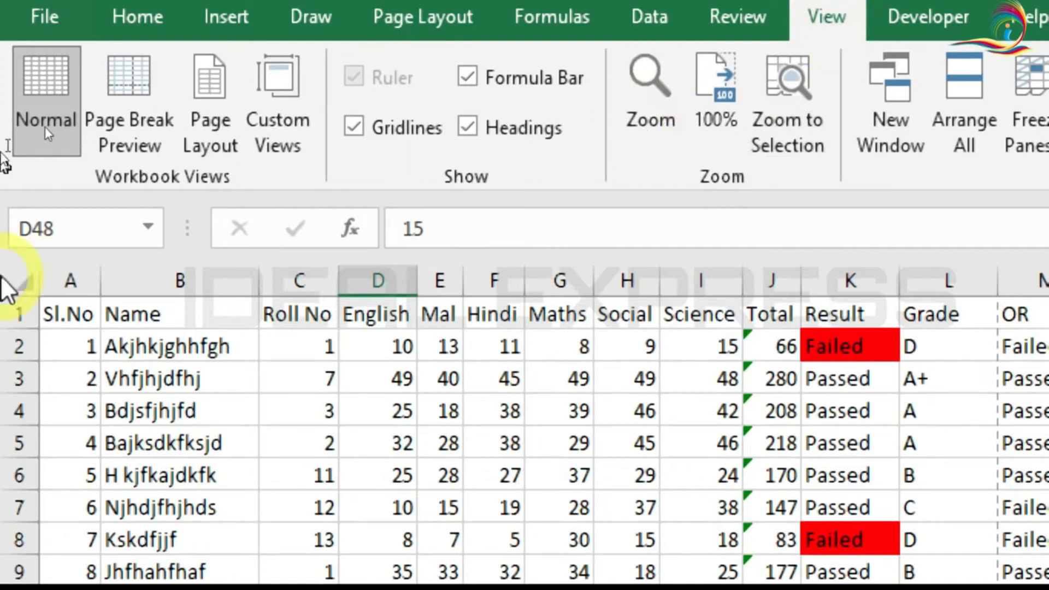
left_click(114, 100)
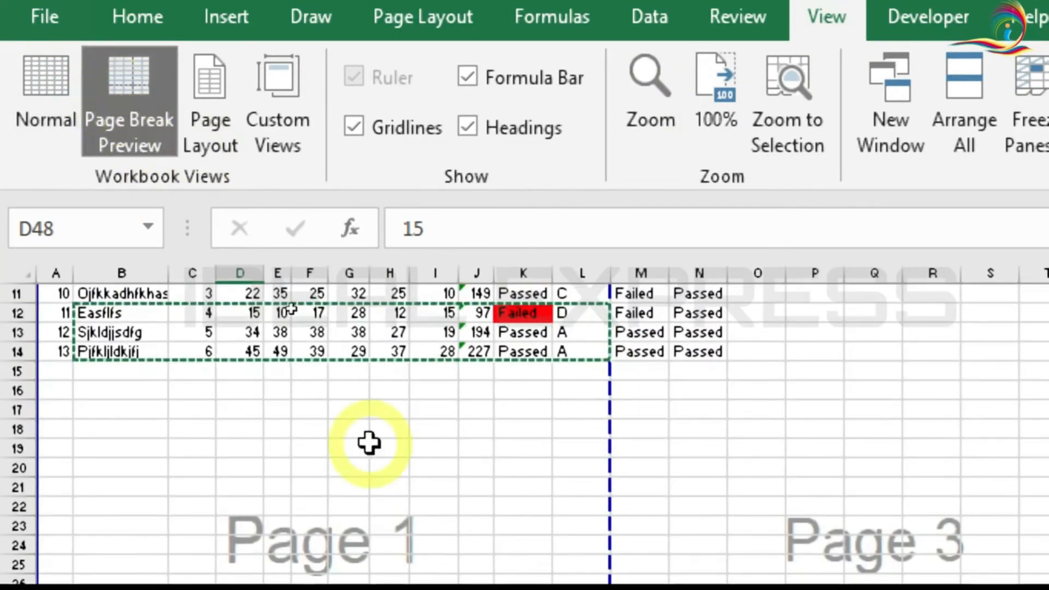
Examine the page layout down to the pasted rows below the horizontal page break, including the narrow pages at column V, and return to the header row.
scroll(392, 494, "down", 8)
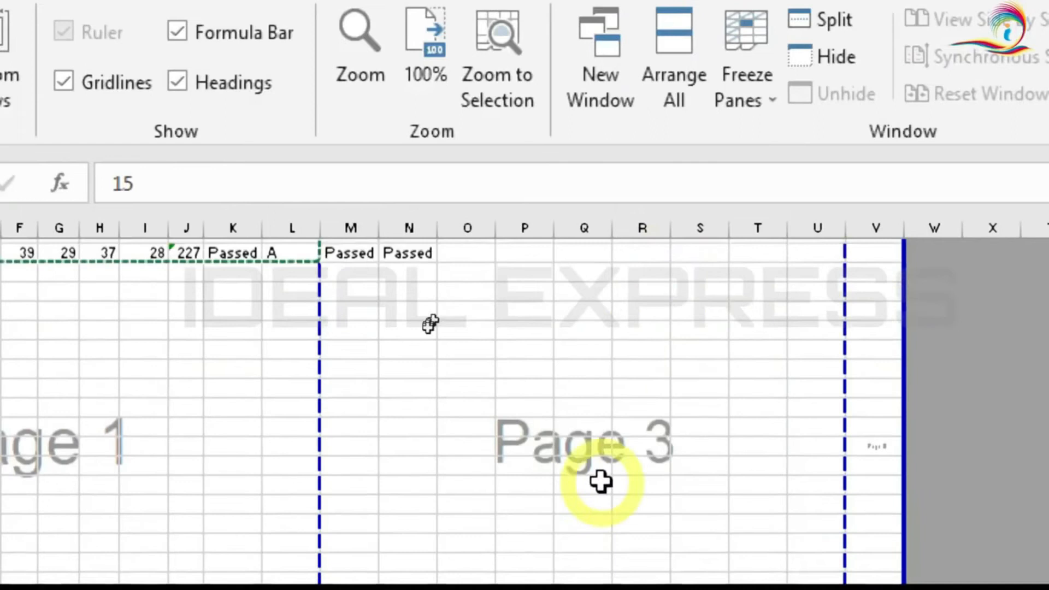
scroll(600, 482, "up", 3)
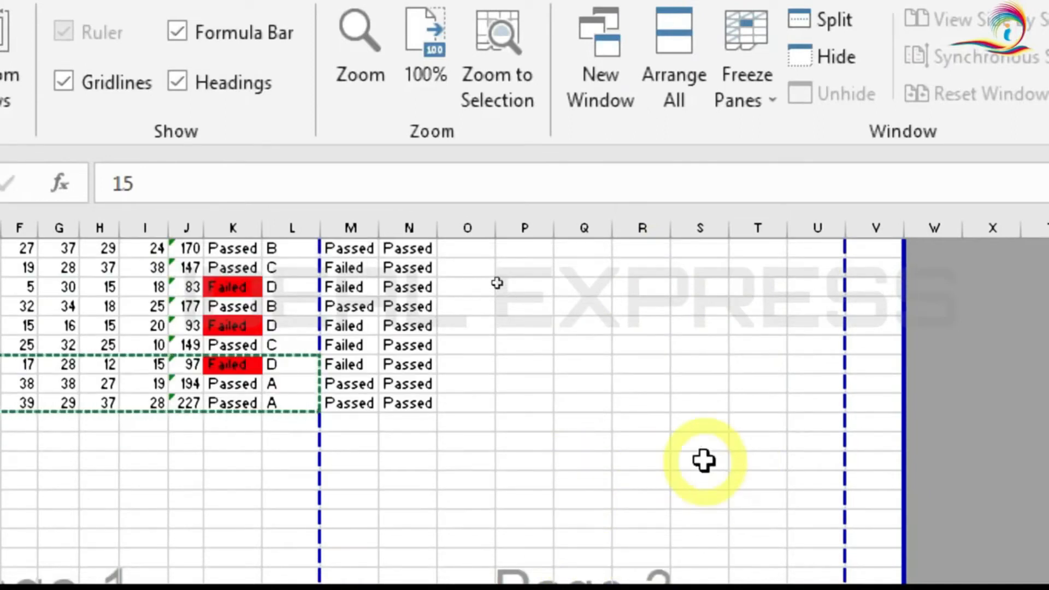
scroll(14, 457, "down", 3)
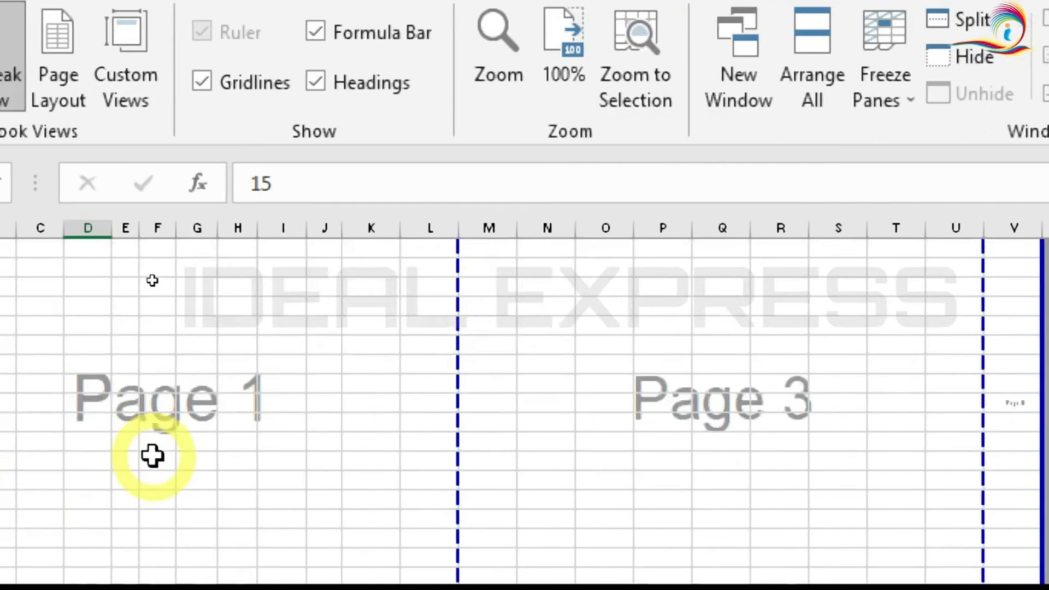
scroll(152, 456, "down", 5)
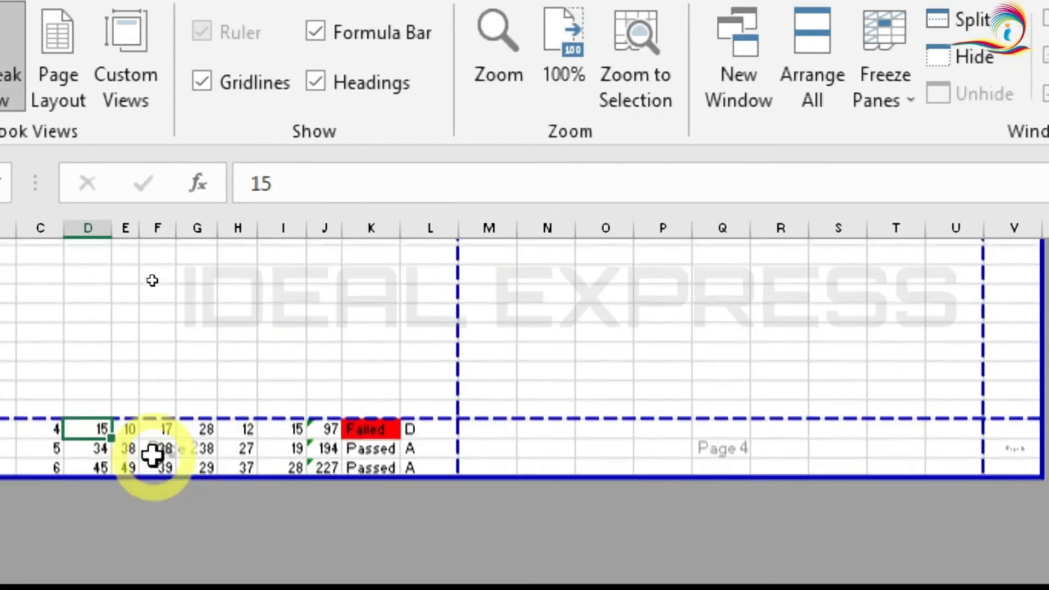
scroll(152, 456, "down", 5)
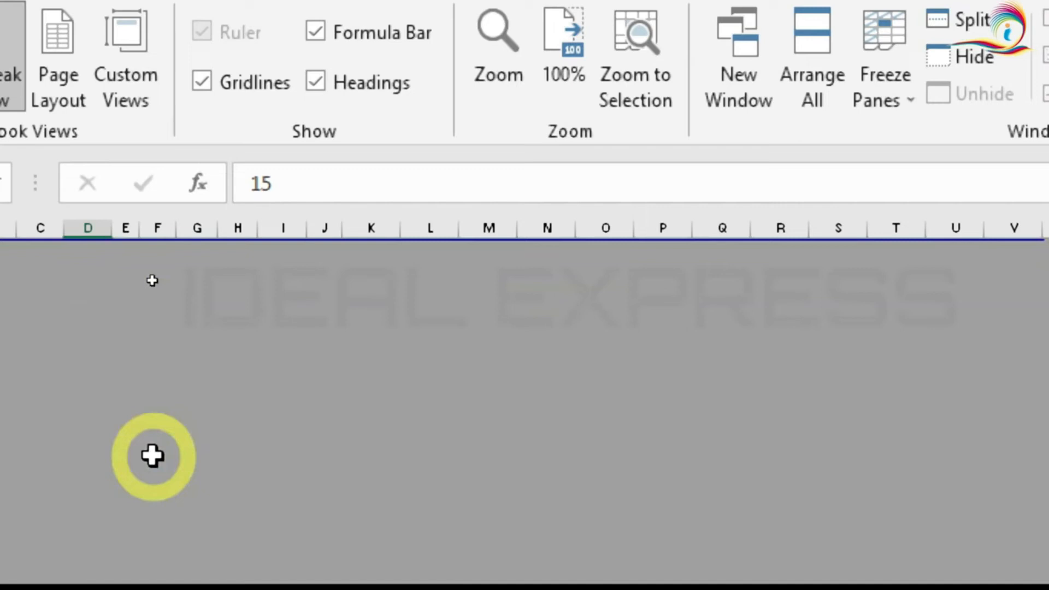
scroll(586, 351, "up", 10)
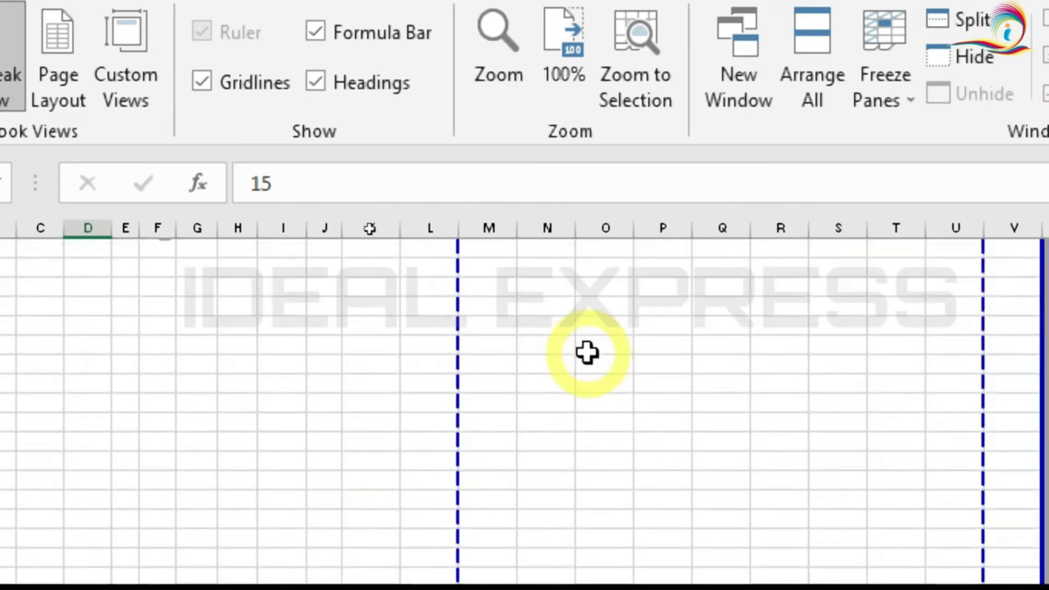
scroll(586, 352, "up", 8)
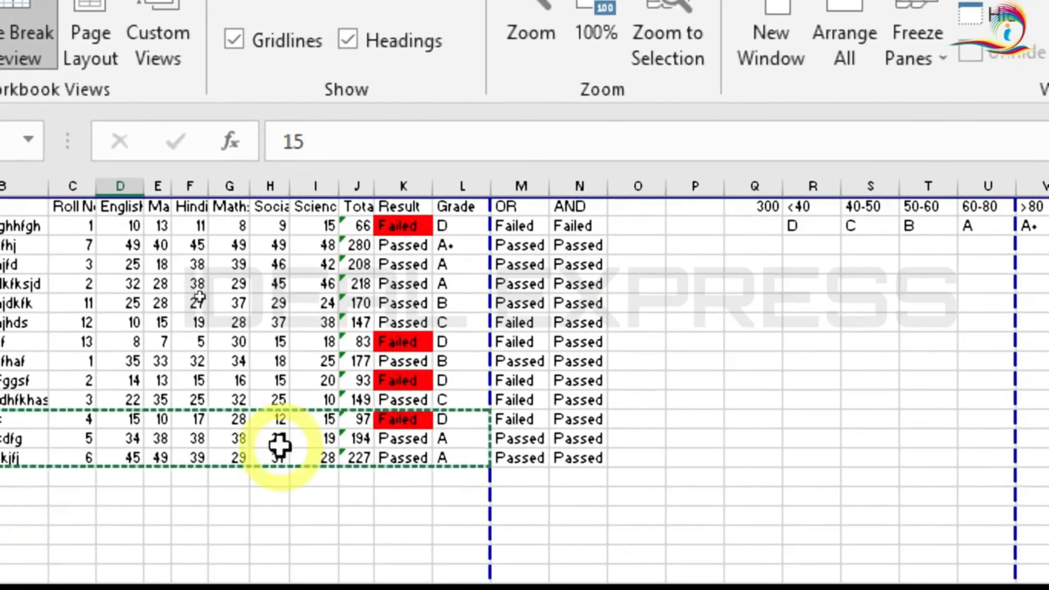
Compare the areas labelled Page 1 and Page 3 on either side of the vertical page break after column L.
scroll(280, 446, "down", 3)
scroll(280, 447, "down", 2)
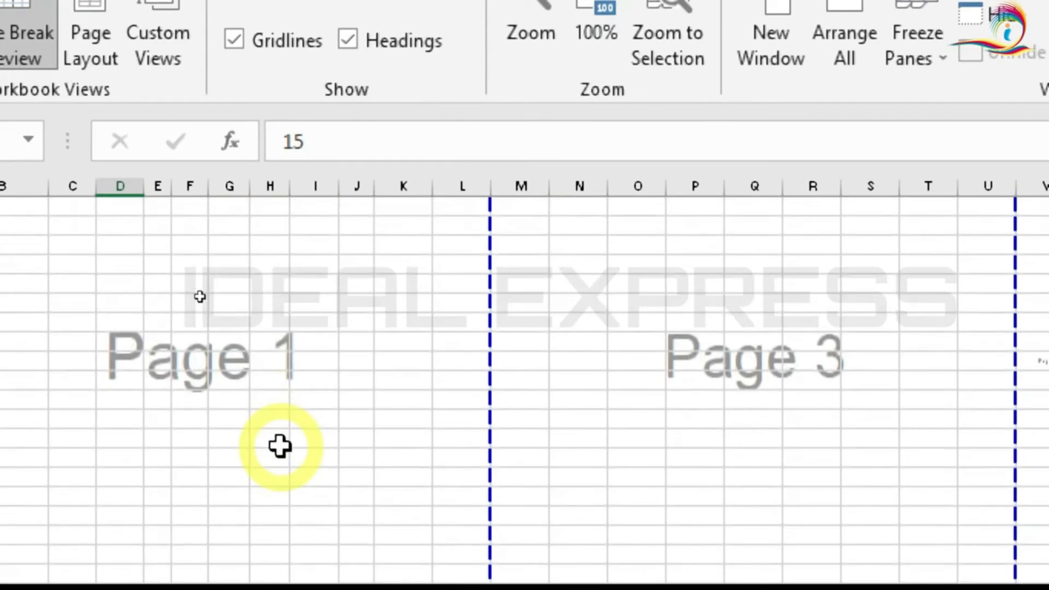
scroll(280, 446, "down", 2)
scroll(226, 388, "up", 1)
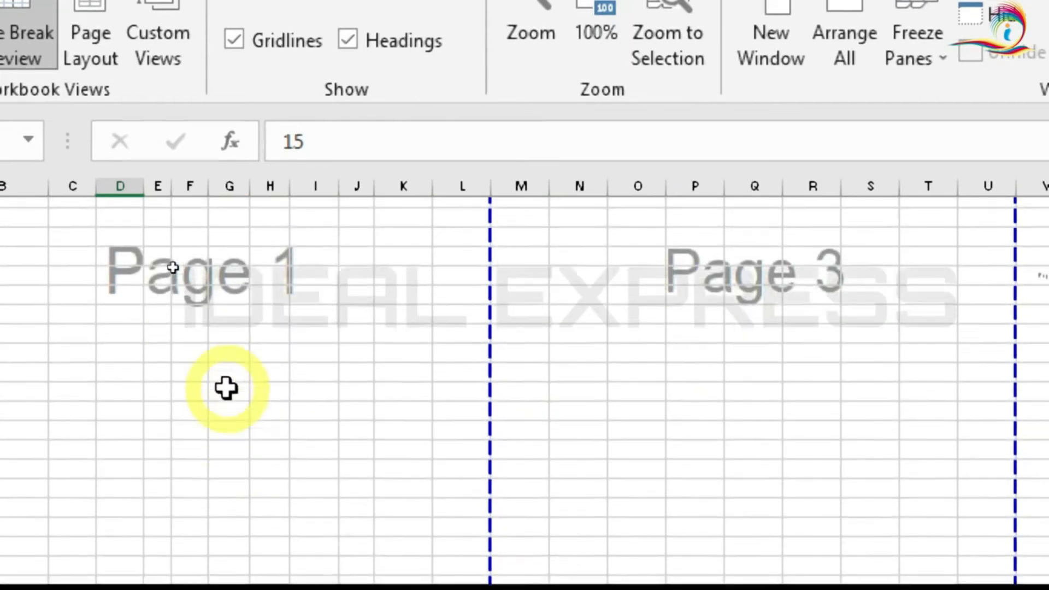
scroll(226, 389, "up", 6)
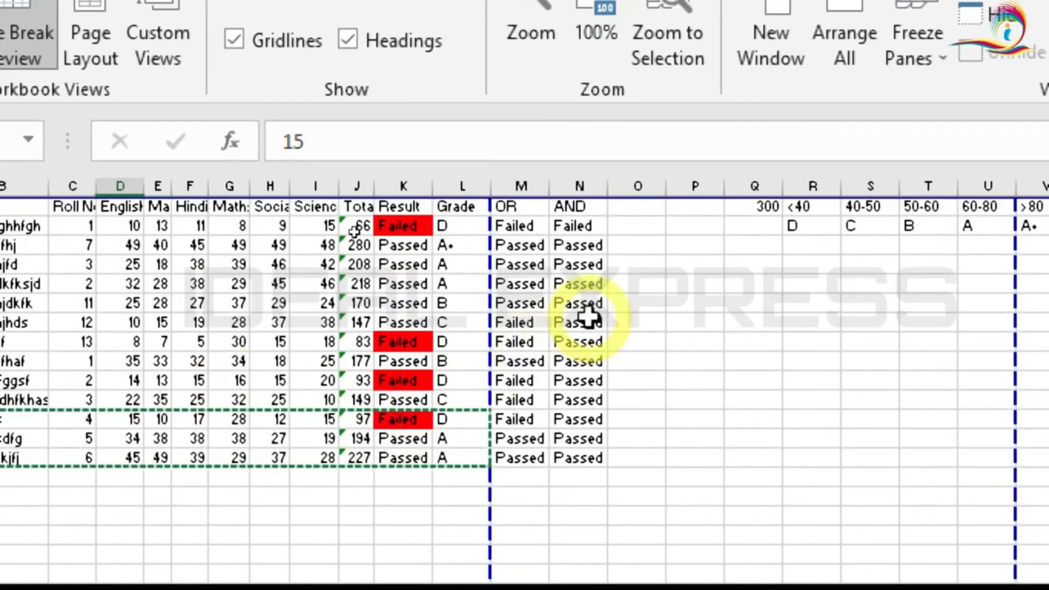
scroll(612, 393, "down", 3)
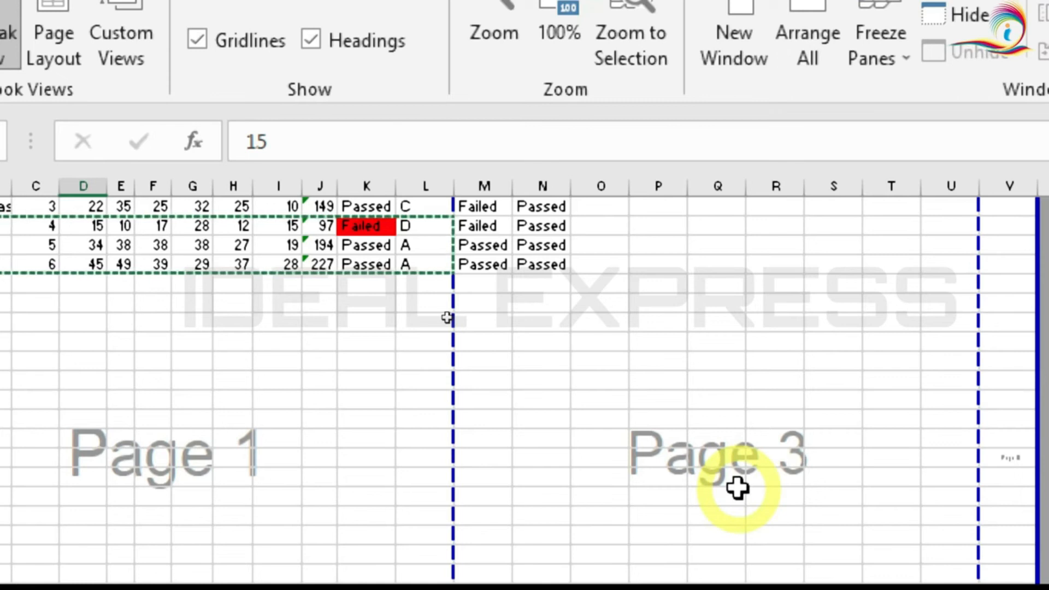
scroll(738, 488, "up", 3)
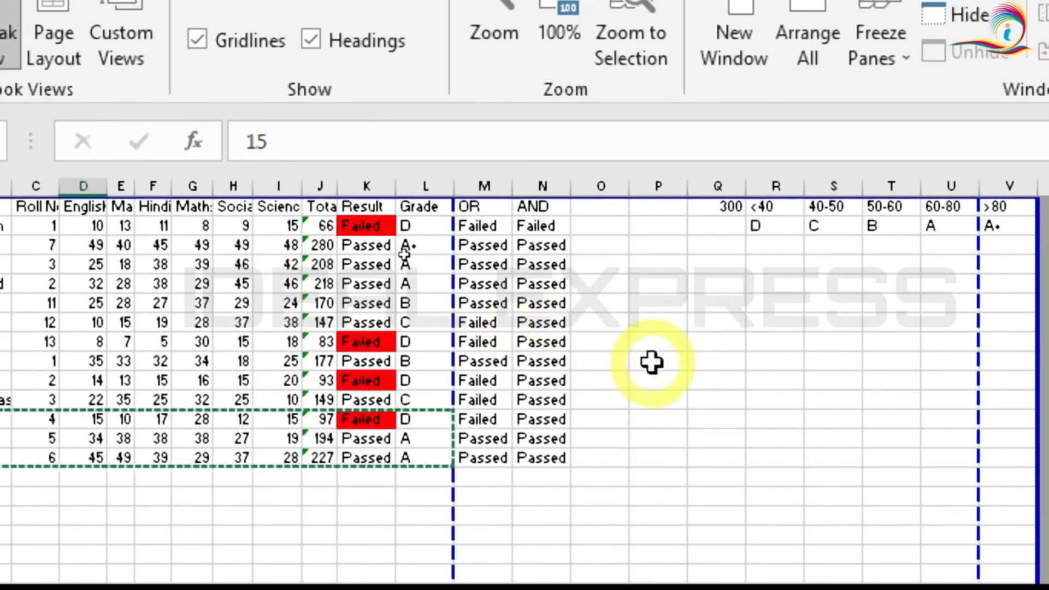
scroll(415, 470, "down", 3)
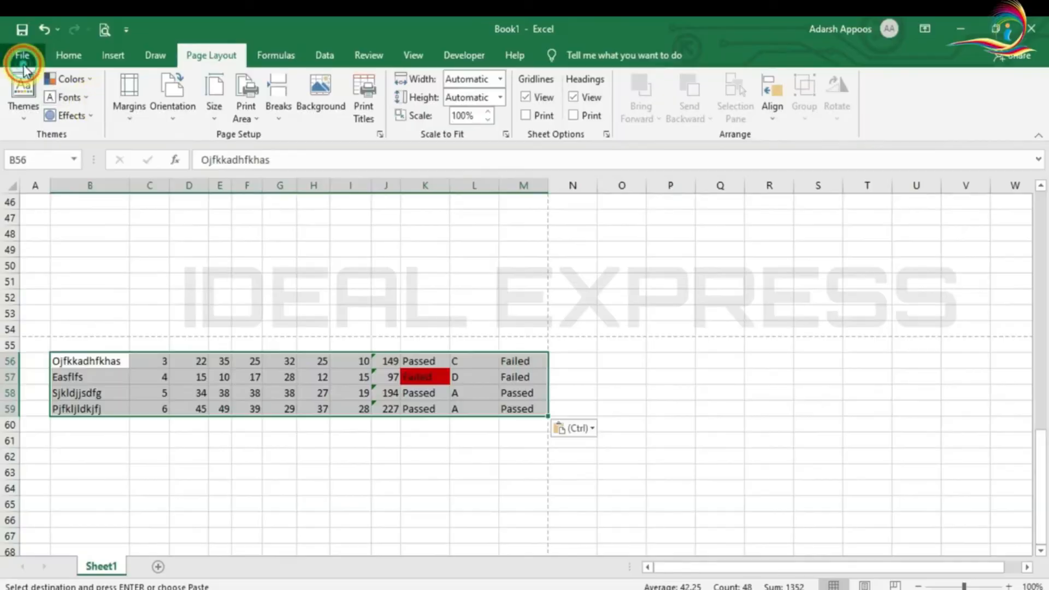
Show the print preview of the workbook and review pages 1 to 3 for how the marks data is divided.
left_click(20, 51)
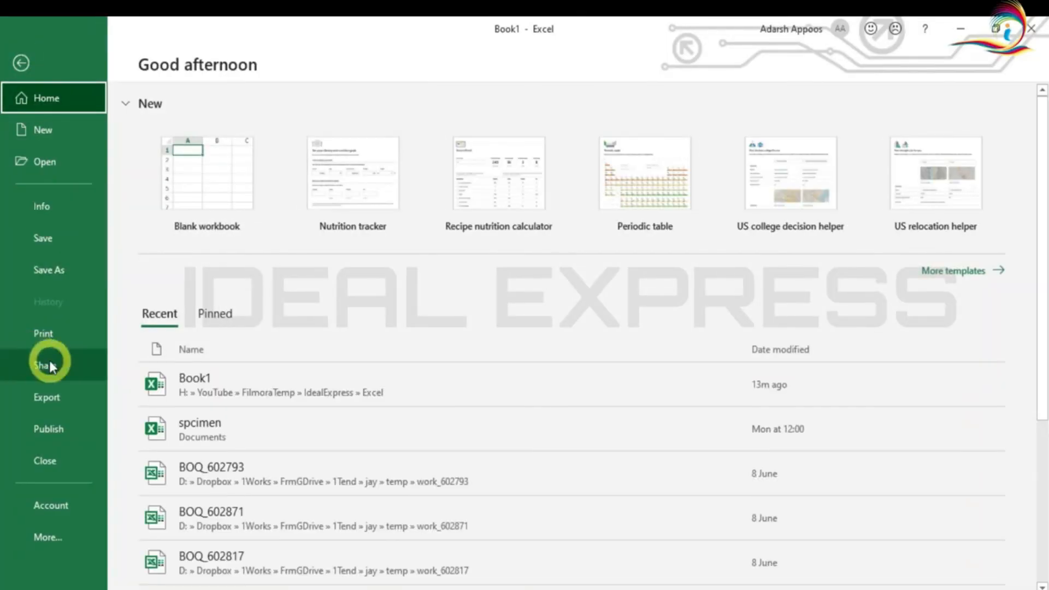
left_click(55, 331)
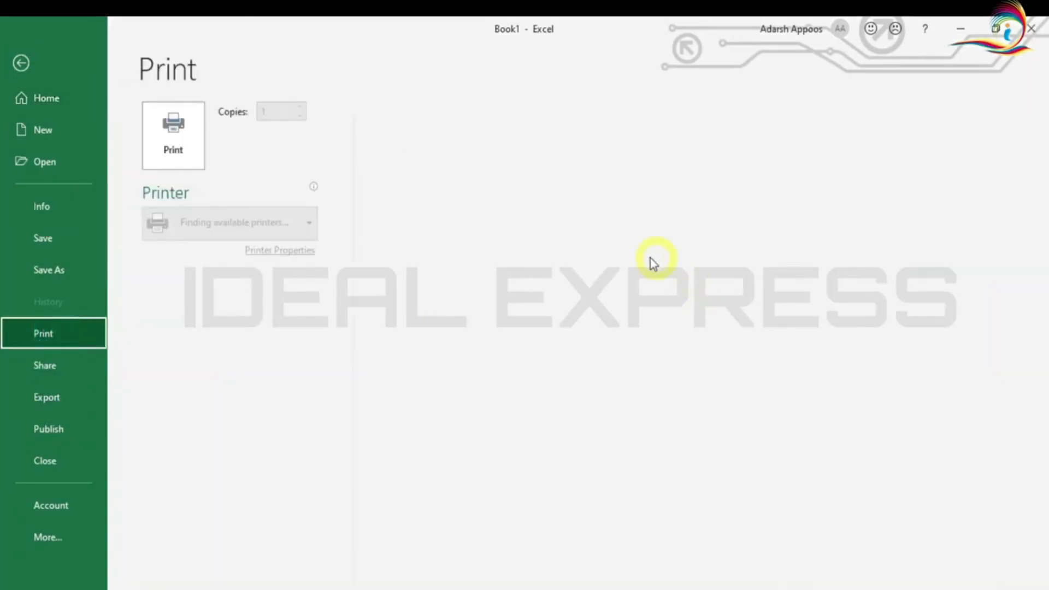
scroll(744, 249, "down", 2)
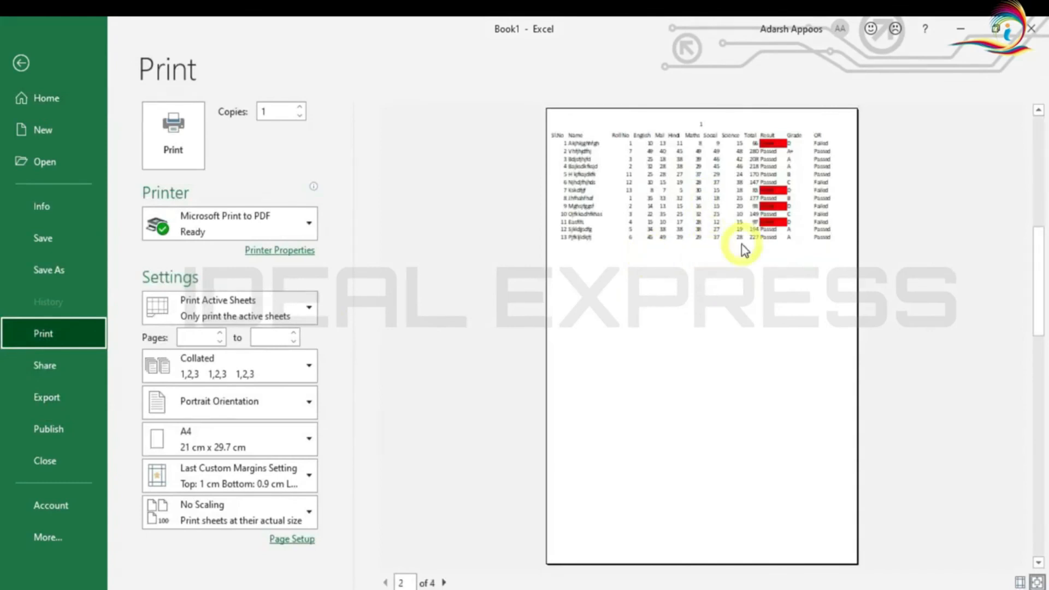
scroll(744, 248, "up", 2)
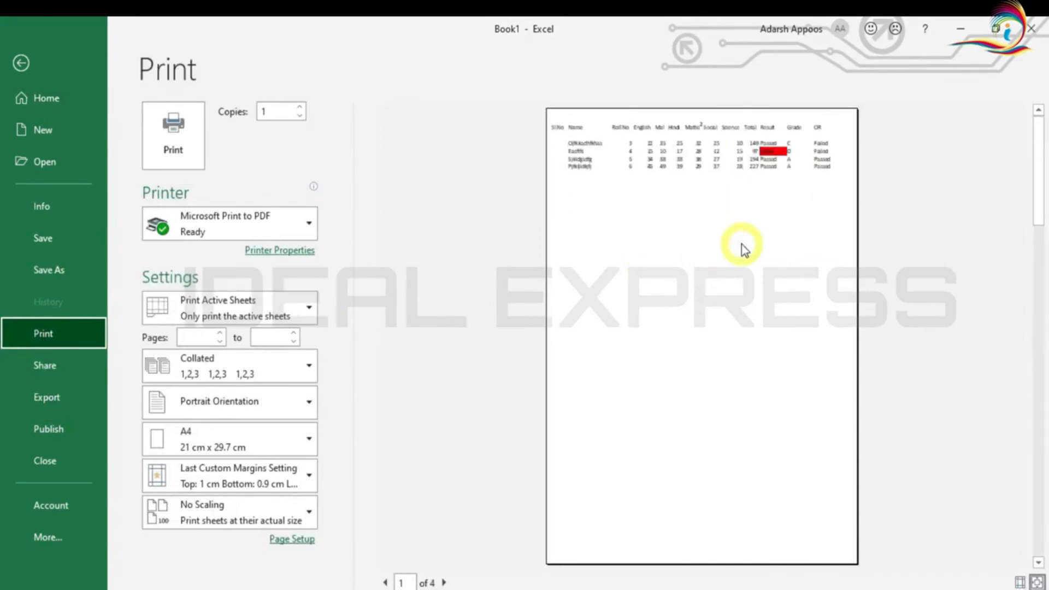
scroll(740, 235, "down", 1)
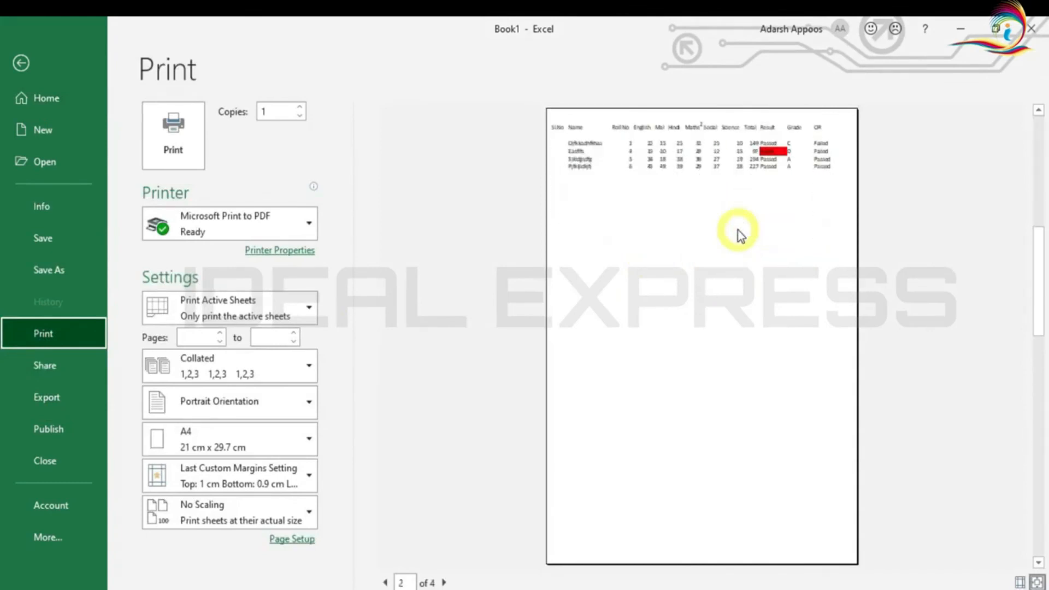
scroll(741, 235, "down", 1)
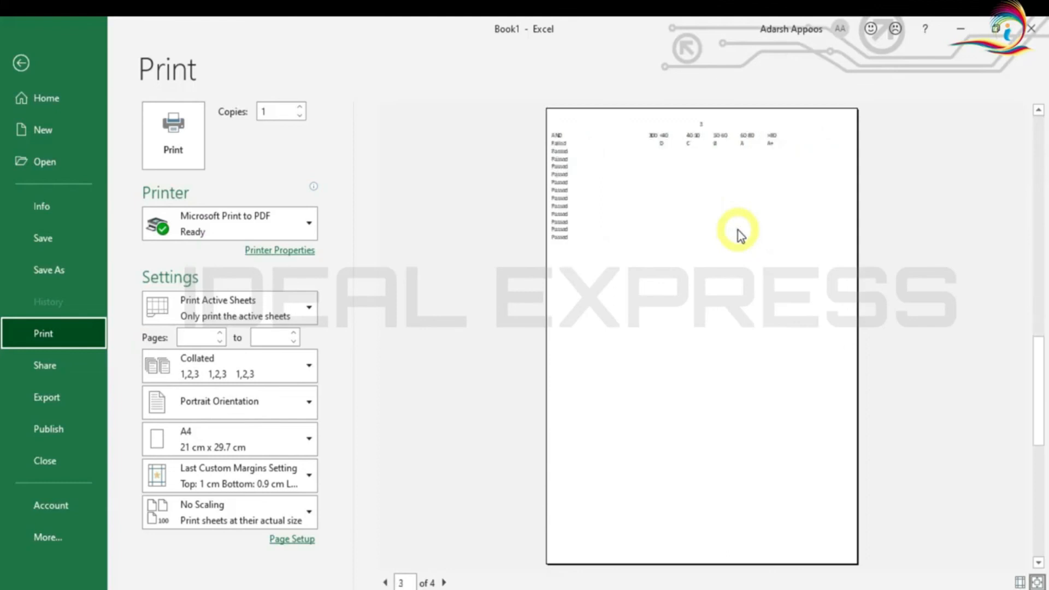